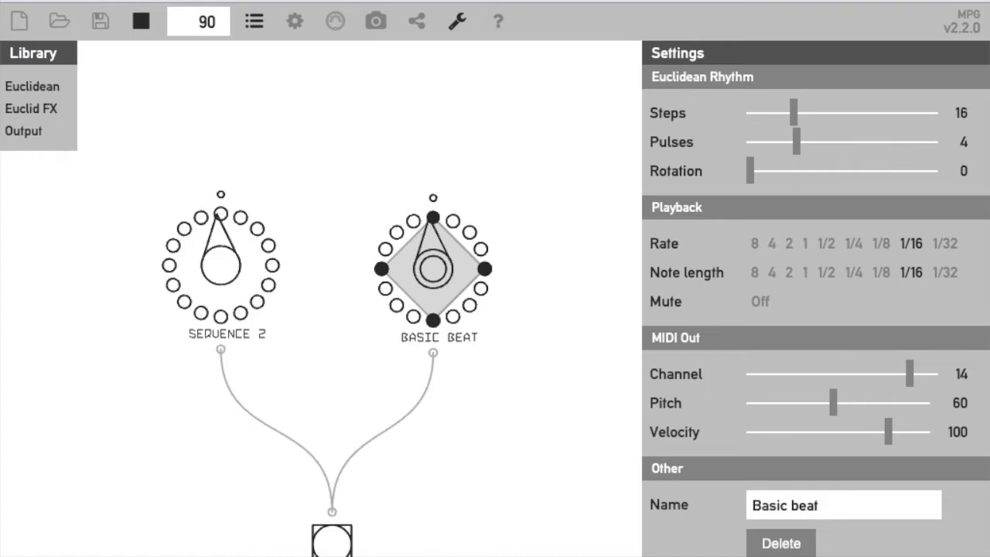
{"action": "left_click", "coordinate": [792, 113]}
{"action": "key", "text": "space"}
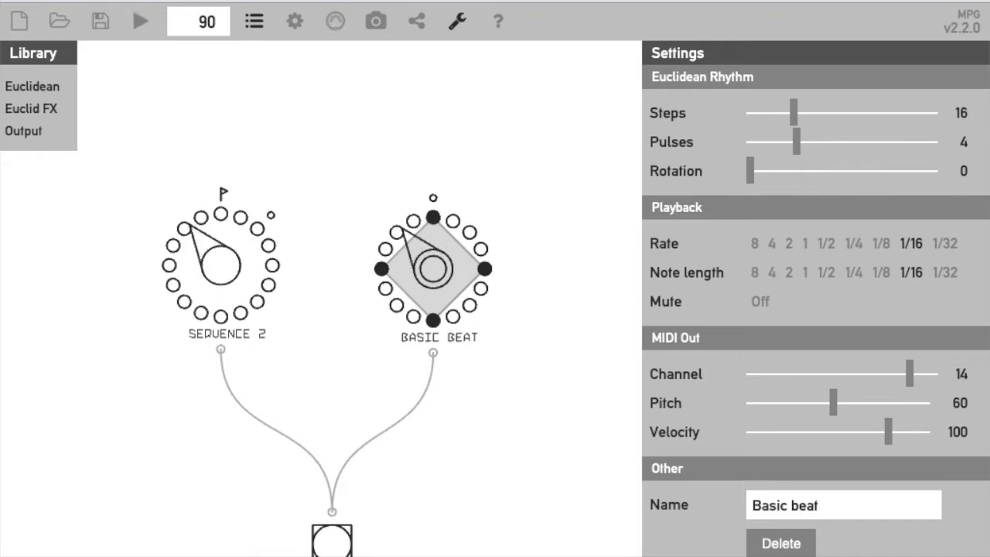
{"action": "left_click", "coordinate": [140, 21]}
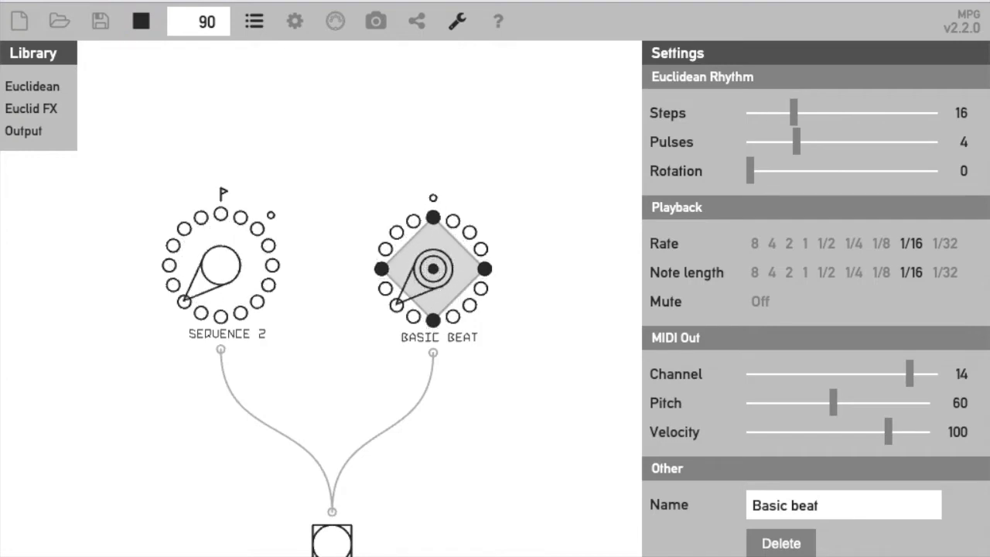
{"action": "left_click", "coordinate": [796, 140]}
{"action": "left_click_drag", "start_coordinate": [796, 140], "coordinate": [846, 140]}
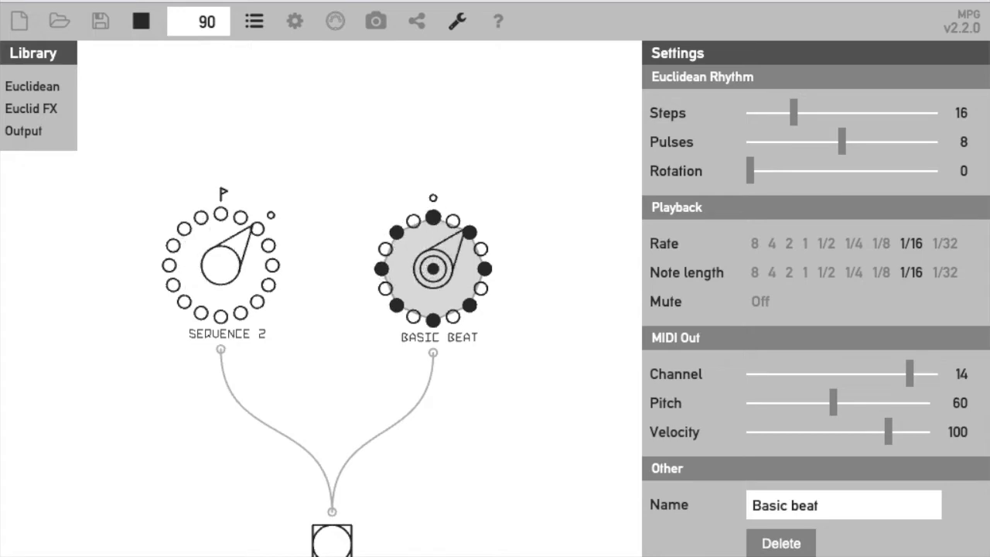
{"action": "left_click_drag", "start_coordinate": [792, 112], "coordinate": [790, 112]}
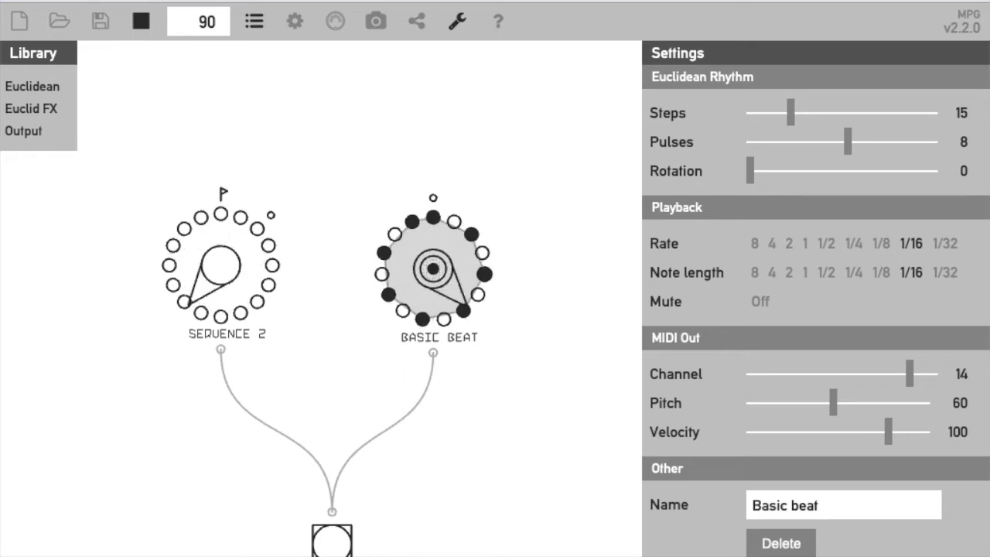
{"action": "left_click_drag", "start_coordinate": [790, 113], "coordinate": [791, 110]}
{"action": "left_click_drag", "start_coordinate": [841, 141], "coordinate": [797, 147]}
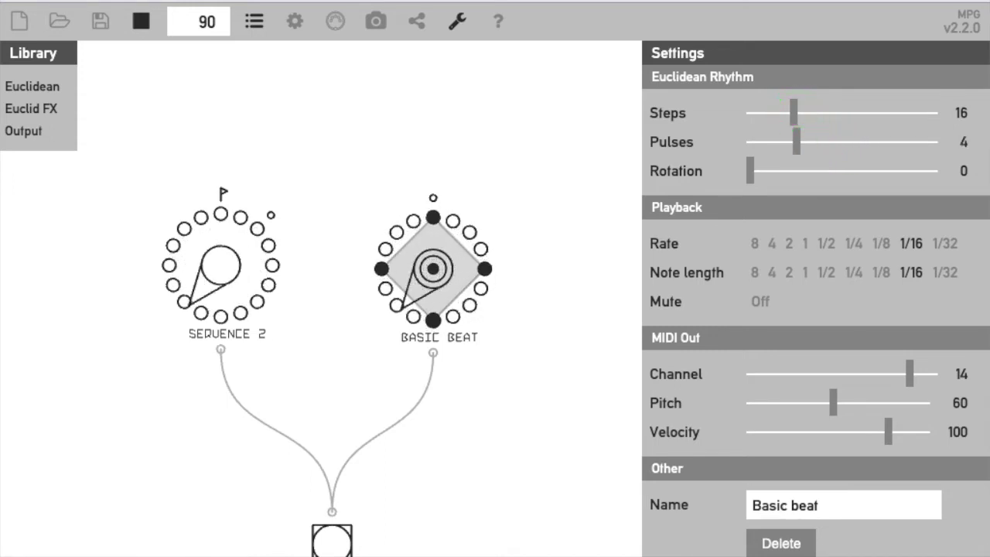
{"action": "left_click", "coordinate": [796, 143]}
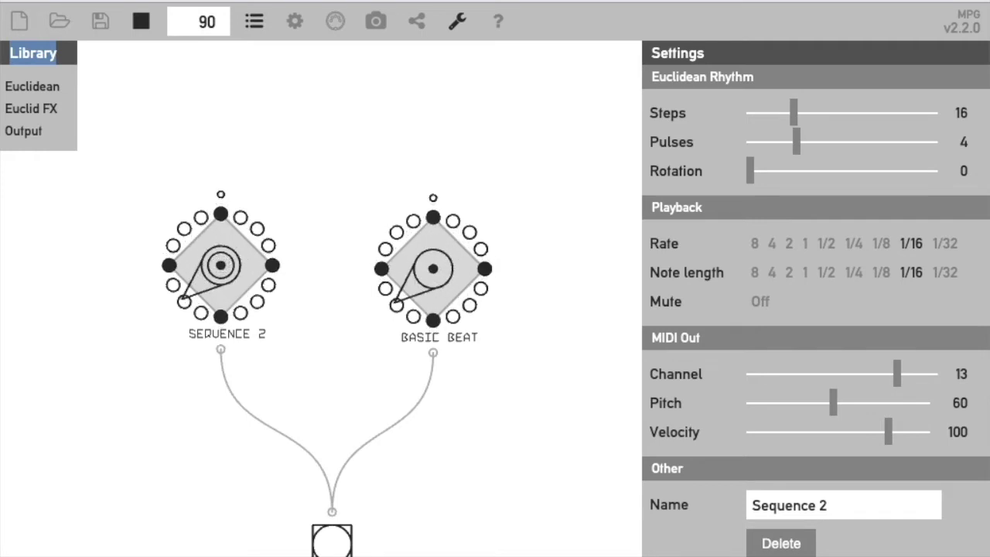
- Give Sequence 2 a rotation of 2, 7 pulses and a length of 15 steps
{"action": "left_click_drag", "start_coordinate": [749, 171], "coordinate": [774, 170]}
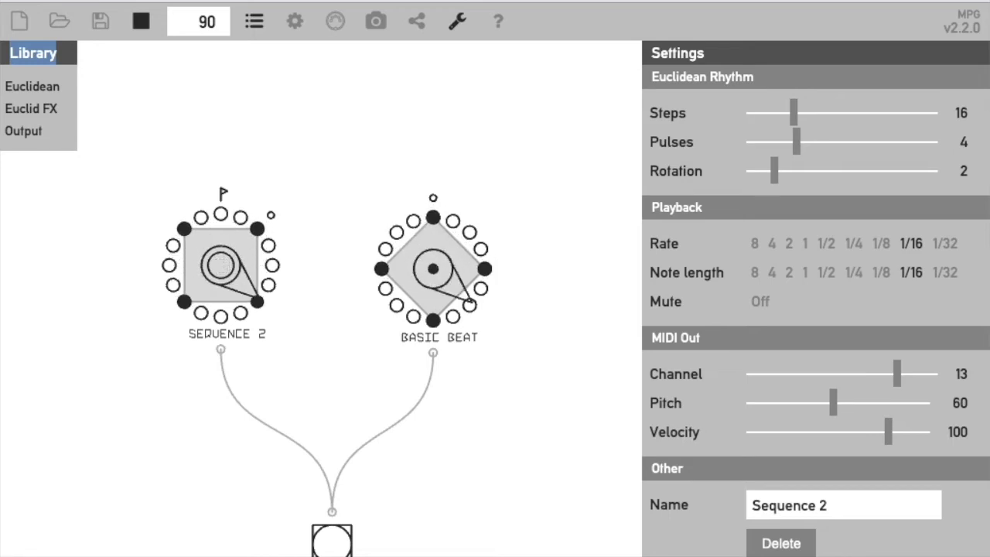
{"action": "left_click_drag", "start_coordinate": [795, 140], "coordinate": [807, 140]}
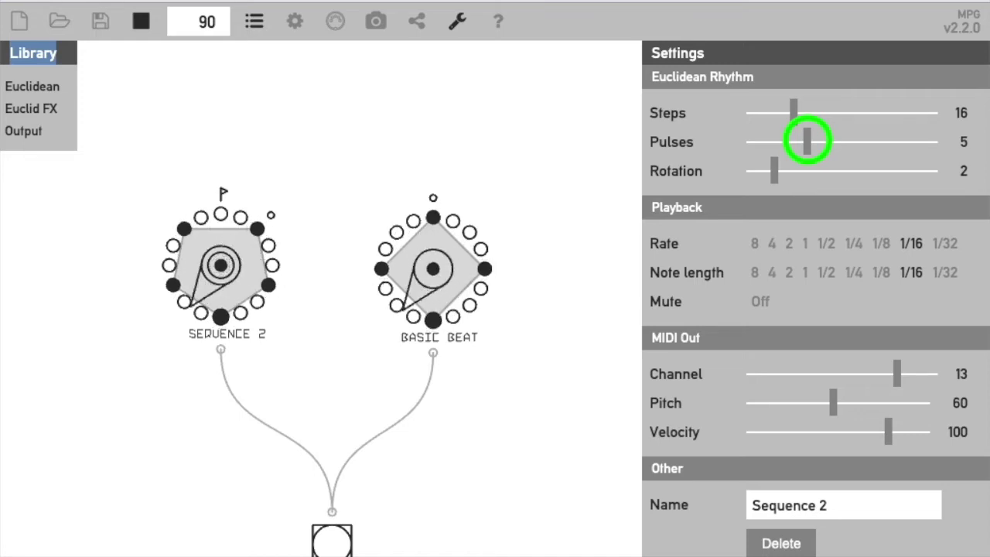
{"action": "left_click_drag", "start_coordinate": [807, 141], "coordinate": [835, 136]}
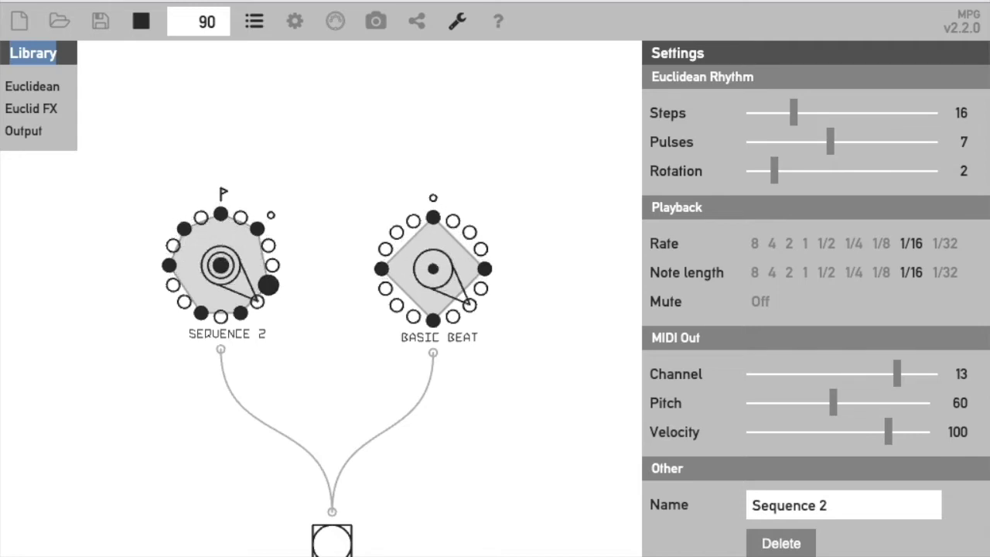
{"action": "left_click", "coordinate": [794, 112]}
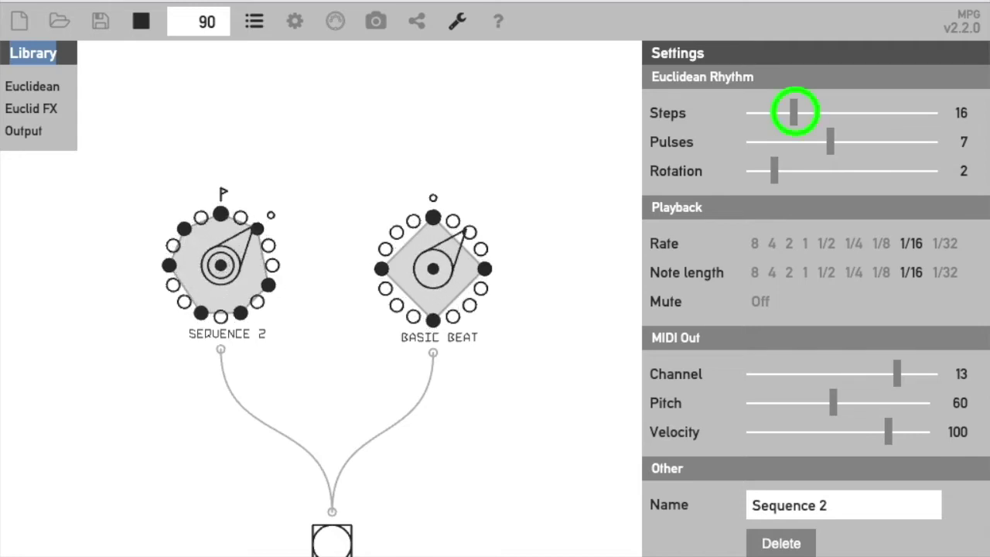
{"action": "left_click_drag", "start_coordinate": [794, 112], "coordinate": [790, 112]}
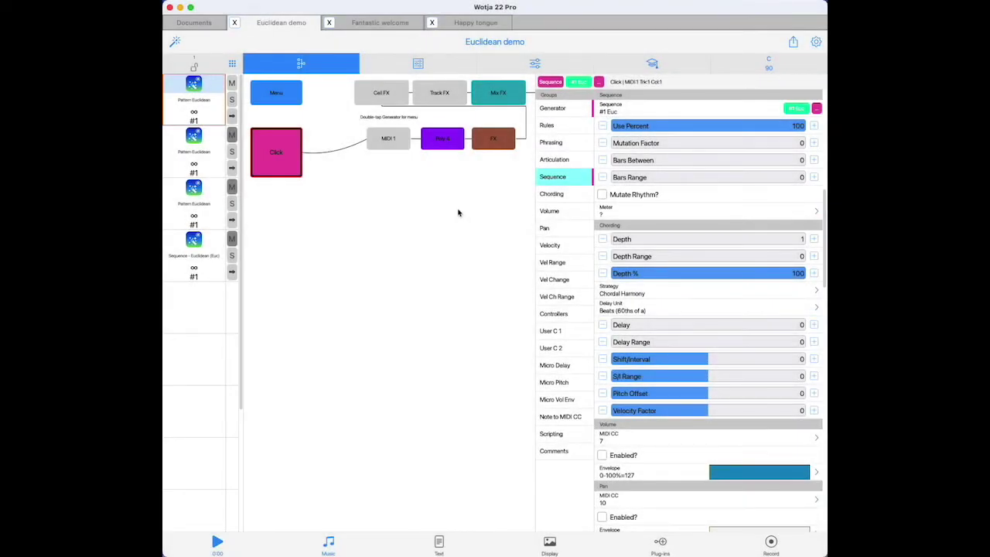
- Open the Click generator's #1 Euc sequence in the Sequence: Euclidean editor
{"action": "left_click", "coordinate": [789, 112]}
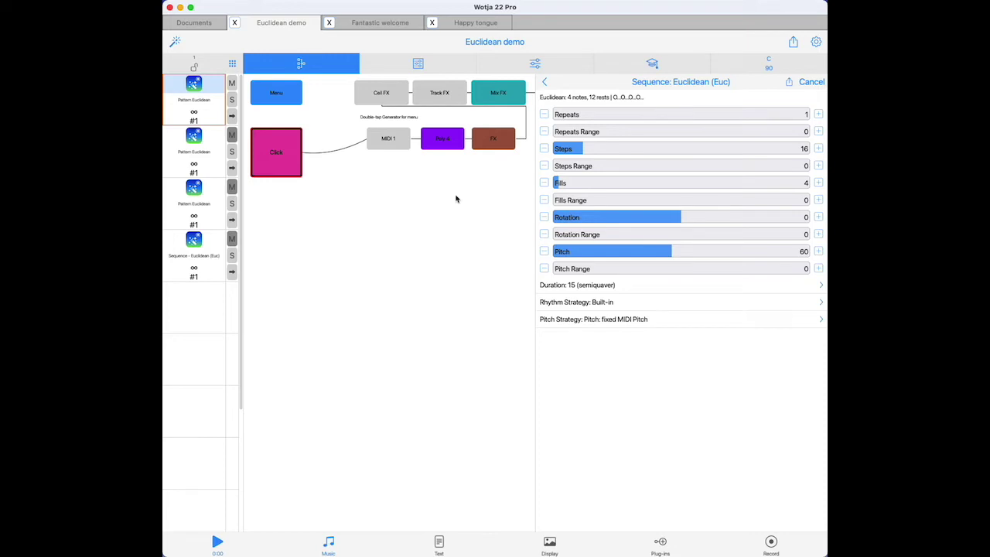
- While playing, raise the Click pattern to 8 fills with fills range 2, then stop
{"action": "left_click", "coordinate": [217, 543]}
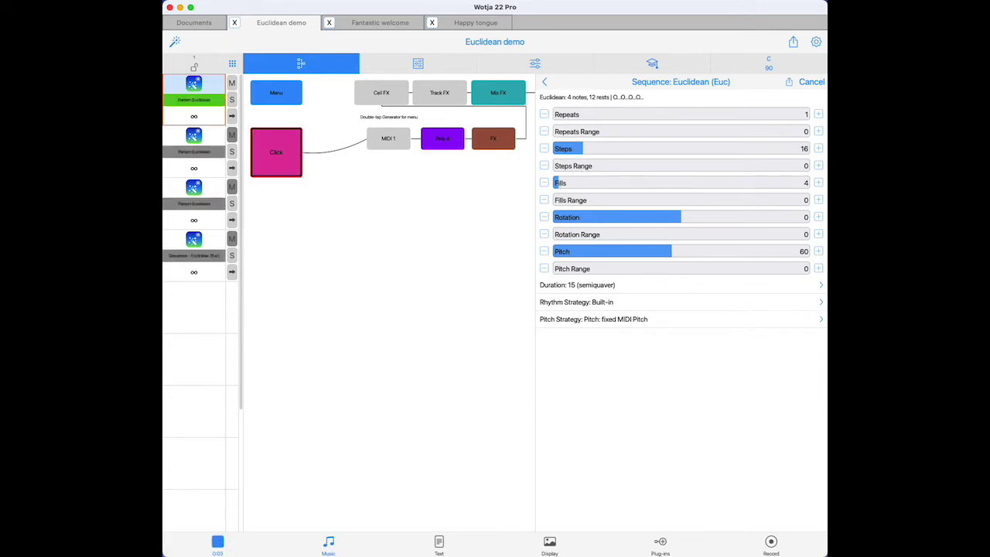
{"action": "left_click", "coordinate": [818, 184]}
{"action": "left_click", "coordinate": [818, 184]}
{"action": "left_click", "coordinate": [818, 184]}
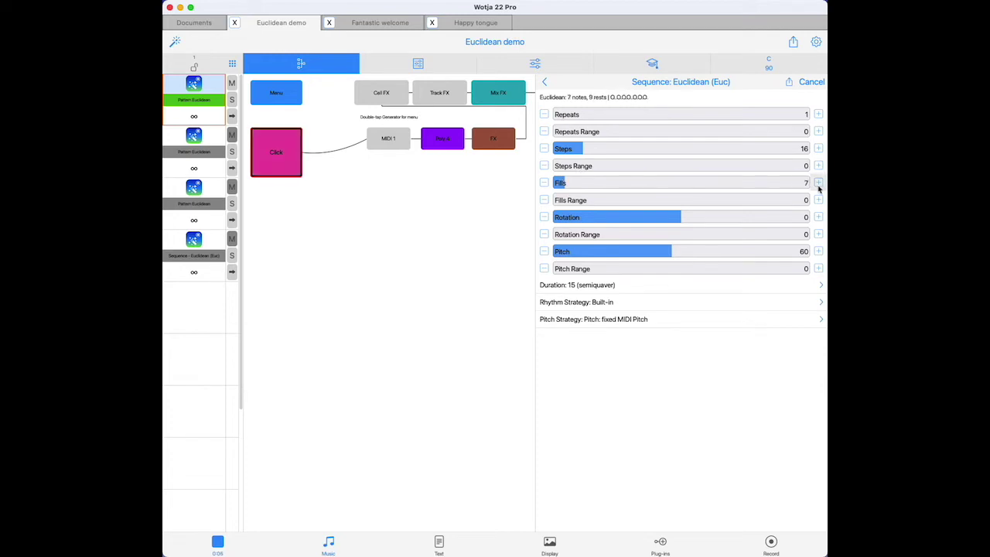
{"action": "left_click", "coordinate": [818, 184]}
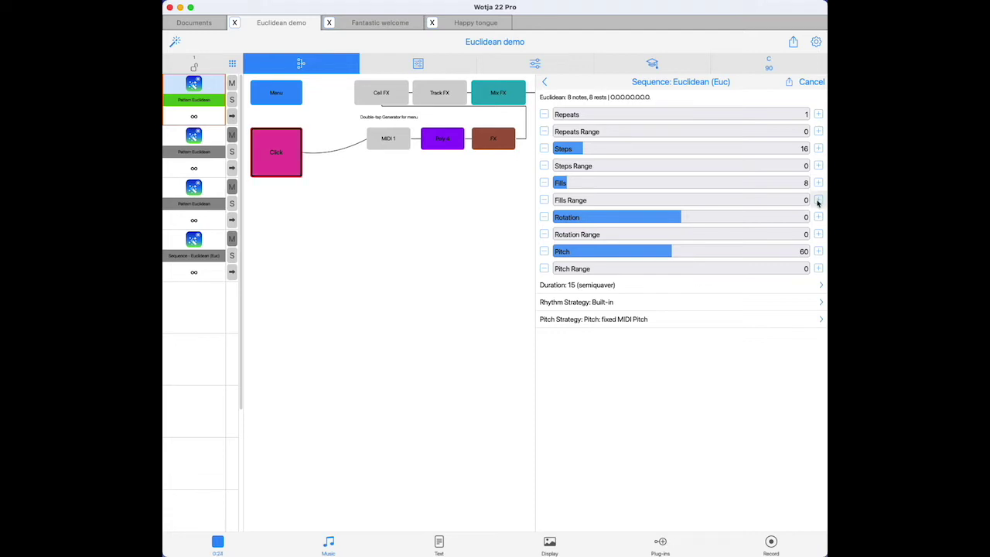
{"action": "left_click", "coordinate": [819, 202]}
{"action": "left_click", "coordinate": [819, 201]}
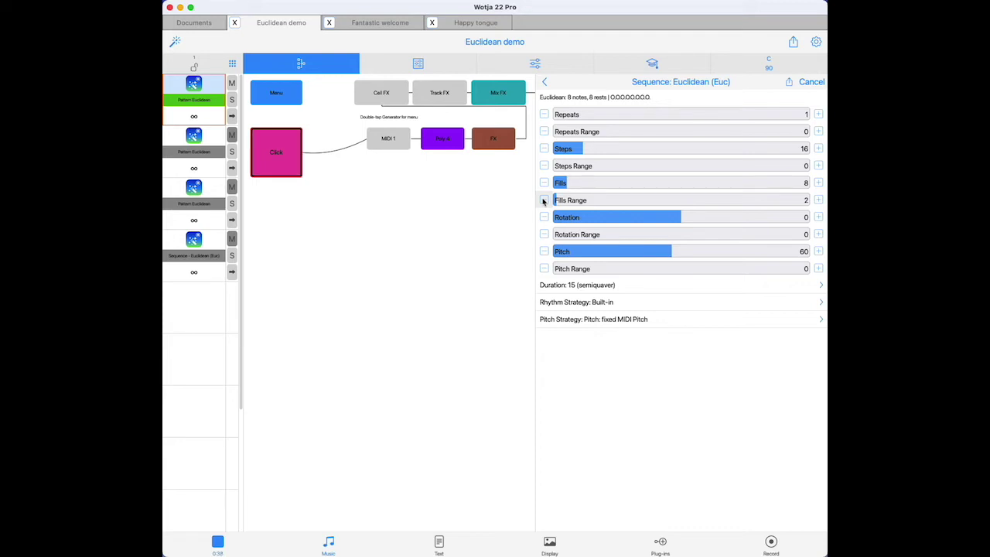
{"action": "left_click", "coordinate": [218, 542]}
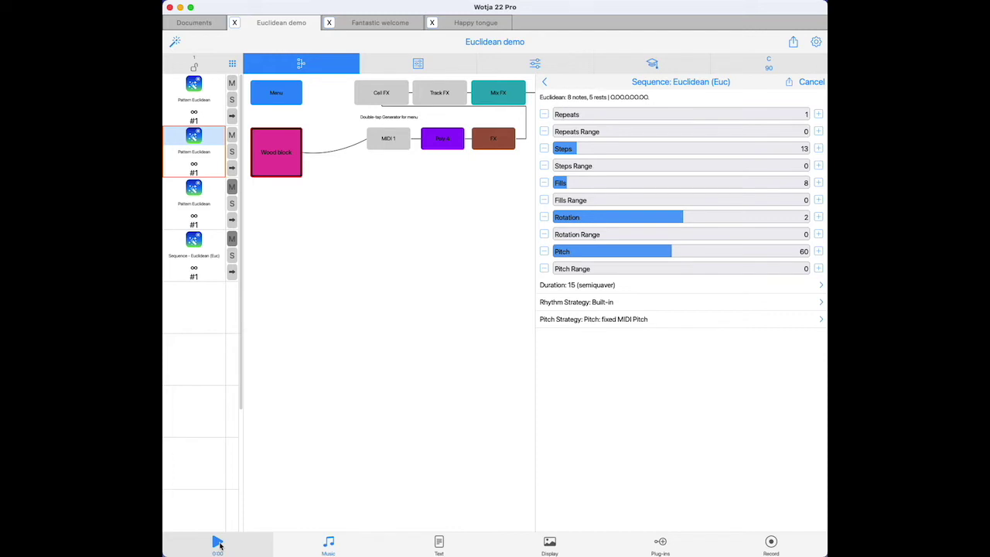
- While playing, set the Wood block fills range to 2, then select the Clave track
{"action": "left_click", "coordinate": [218, 543]}
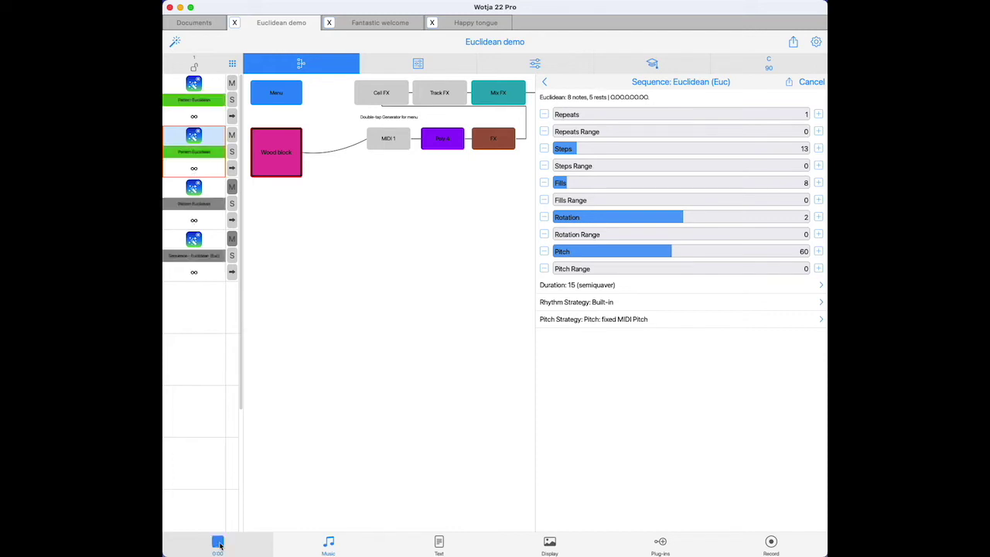
{"action": "left_click", "coordinate": [818, 201]}
{"action": "left_click", "coordinate": [818, 201]}
{"action": "left_click", "coordinate": [207, 220]}
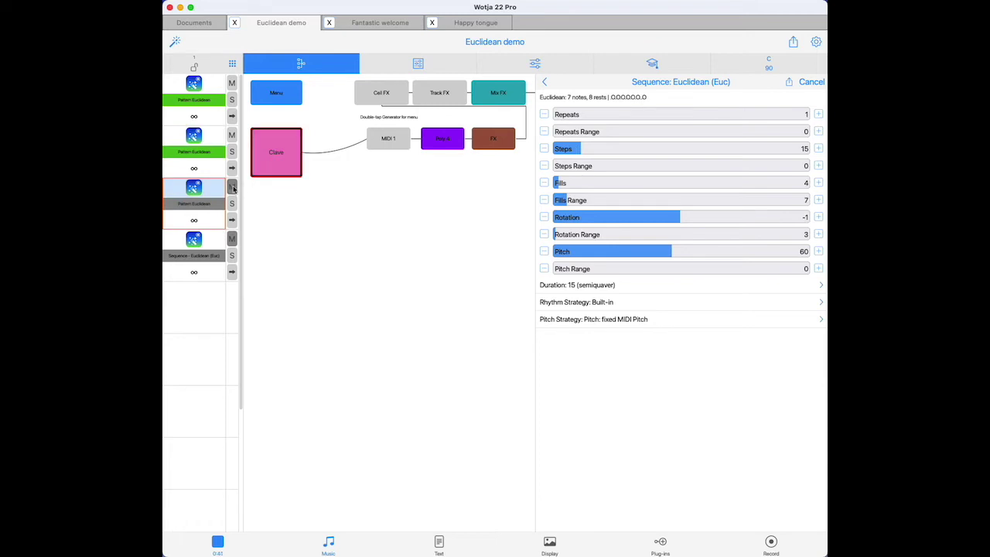
- Unmute the third track, Clave, with its M button
{"action": "left_click", "coordinate": [232, 187]}
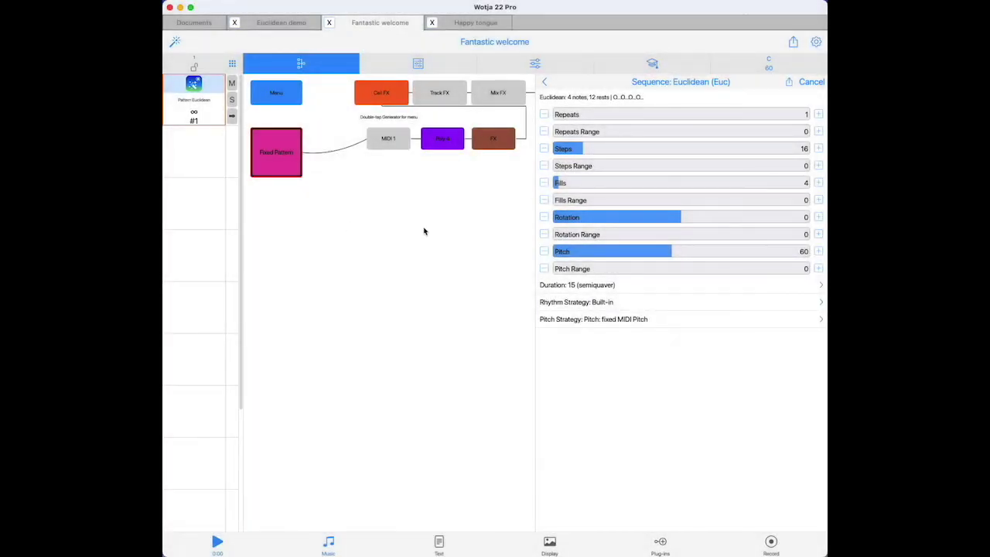
- Play Fantastic welcome and raise the Fixed Pattern sequence's Pitch Range to 6
{"action": "left_click", "coordinate": [218, 546]}
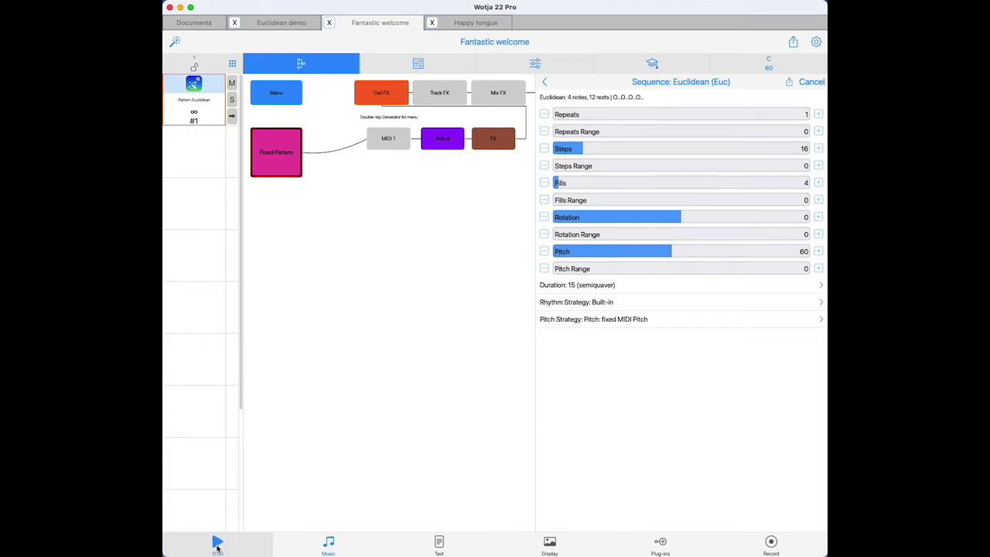
{"action": "left_click", "coordinate": [217, 545]}
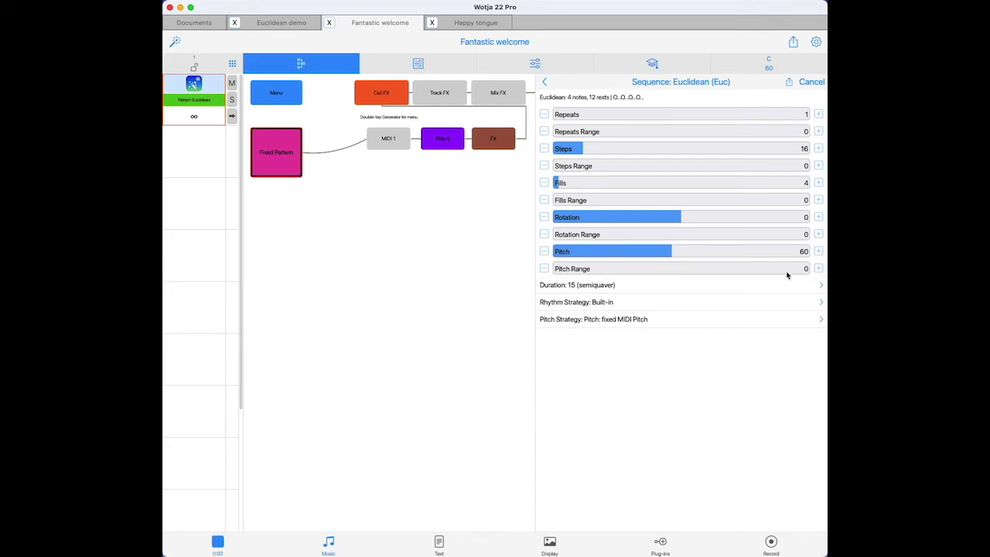
{"action": "left_click", "coordinate": [818, 268]}
{"action": "left_click", "coordinate": [818, 268]}
{"action": "left_click", "coordinate": [818, 268]}
{"action": "left_click", "coordinate": [818, 268]}
{"action": "left_click", "coordinate": [818, 268]}
{"action": "left_click", "coordinate": [818, 268]}
- Set the Rhythm Strategy to Use Rhythm Rule, then review and close the choices
{"action": "left_click", "coordinate": [661, 310]}
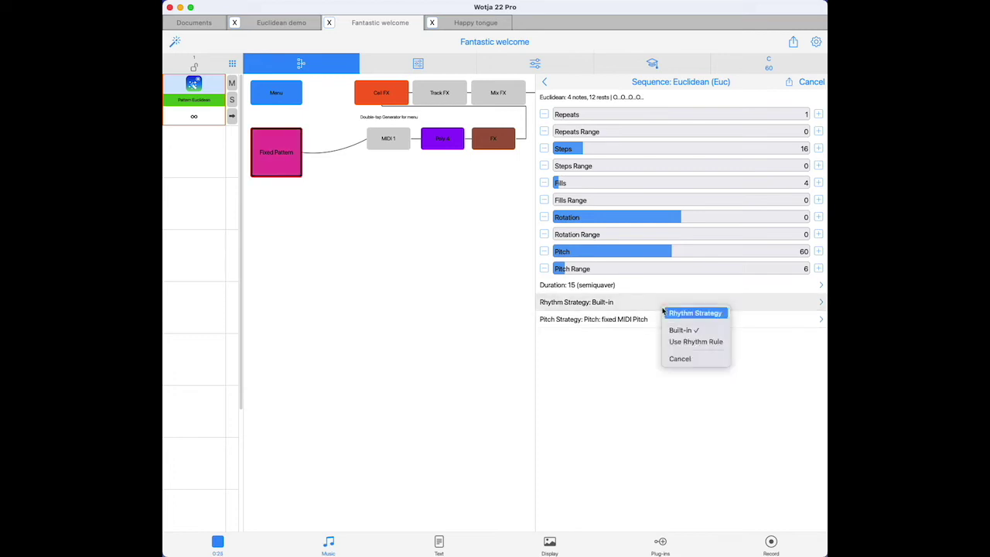
{"action": "left_click", "coordinate": [691, 343]}
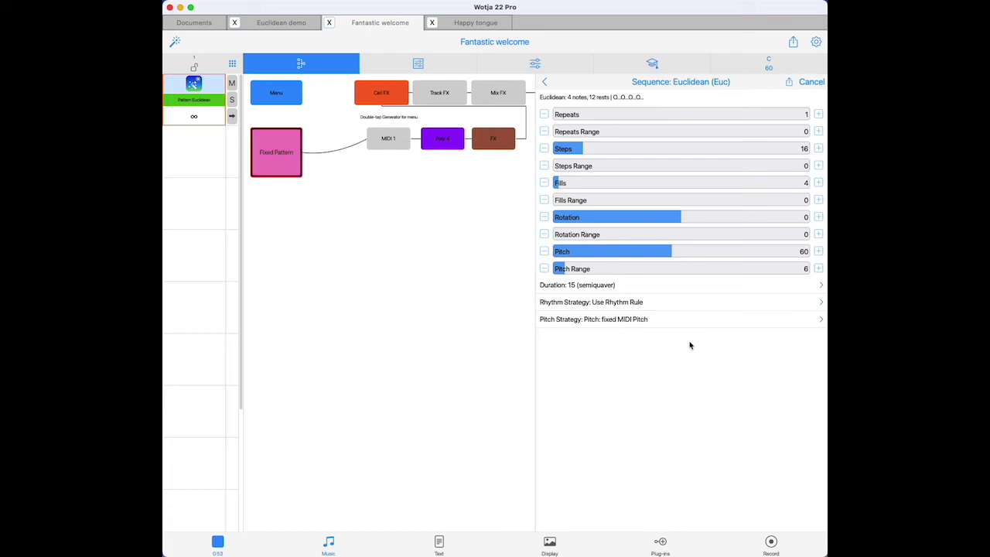
{"action": "left_click", "coordinate": [661, 305]}
{"action": "left_click", "coordinate": [661, 305]}
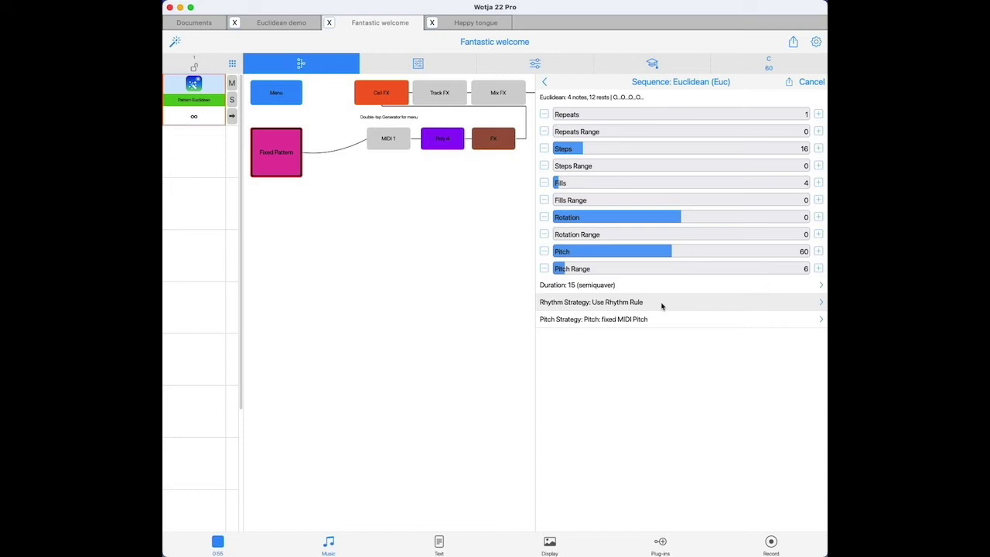
- Revert Rhythm Strategy to Built-in and set Pitch Strategy to 'Pitch: interval in scale rule'
{"action": "left_click", "coordinate": [661, 305]}
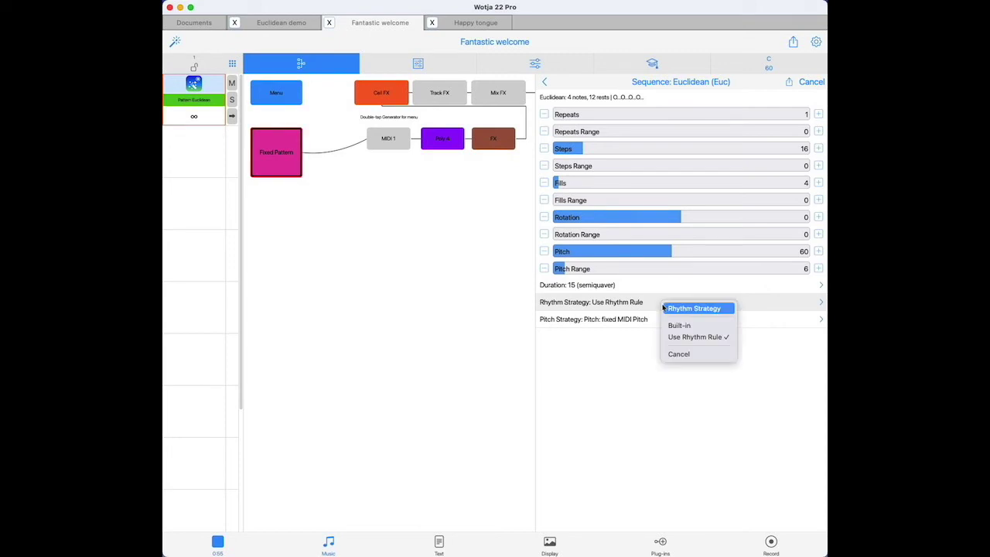
{"action": "left_click", "coordinate": [687, 326]}
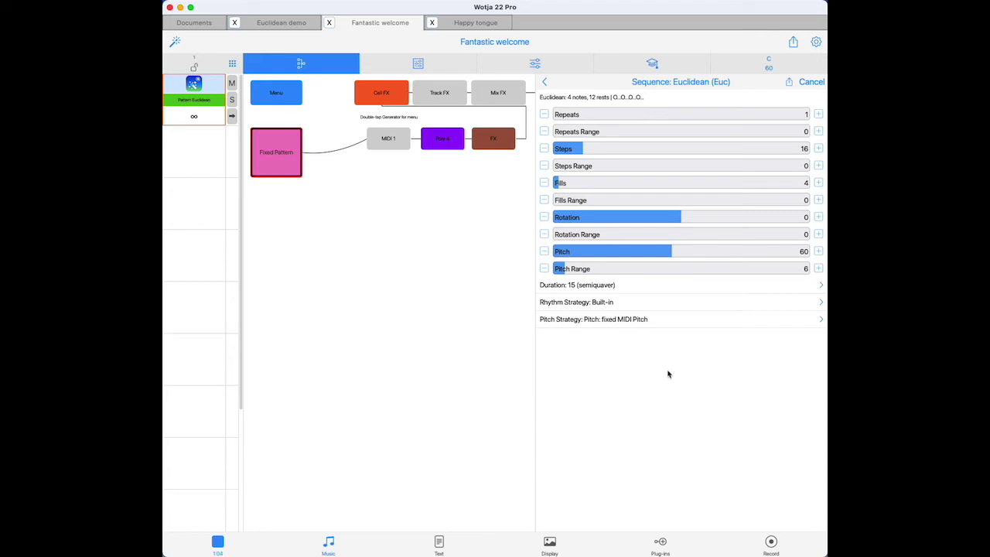
{"action": "left_click", "coordinate": [639, 320]}
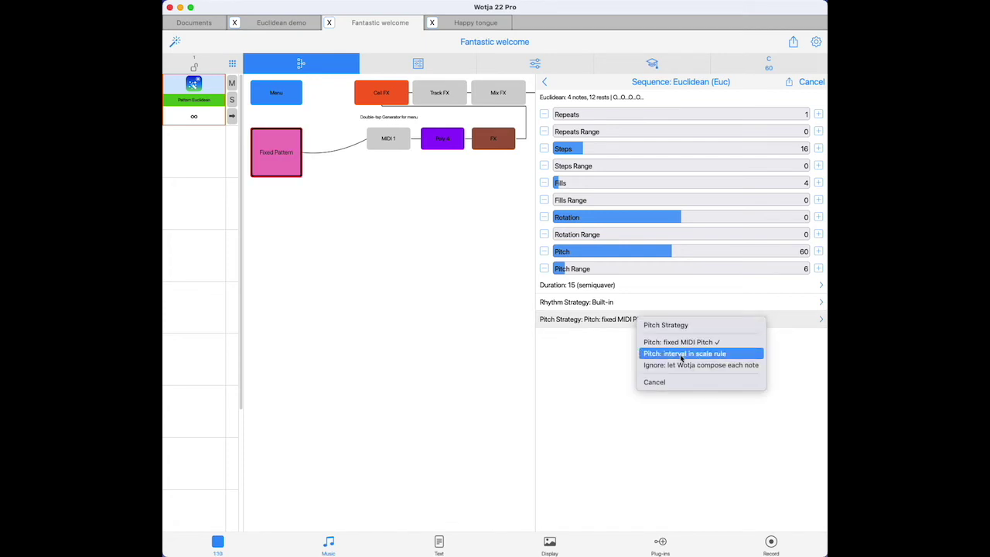
{"action": "left_click", "coordinate": [681, 355]}
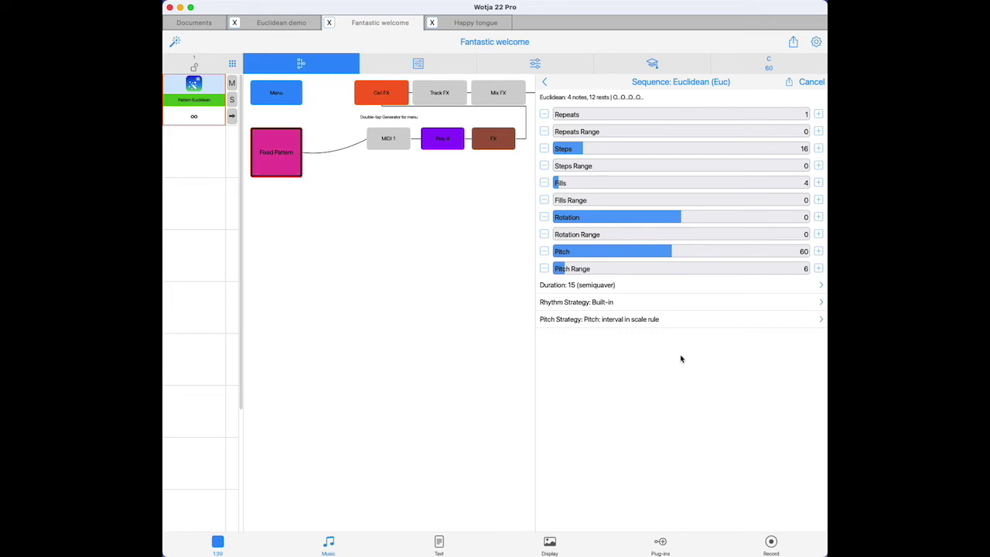
- Set Pitch Strategy to 'Ignore: let Wotja compose each note' and stop playback
{"action": "left_click", "coordinate": [643, 320]}
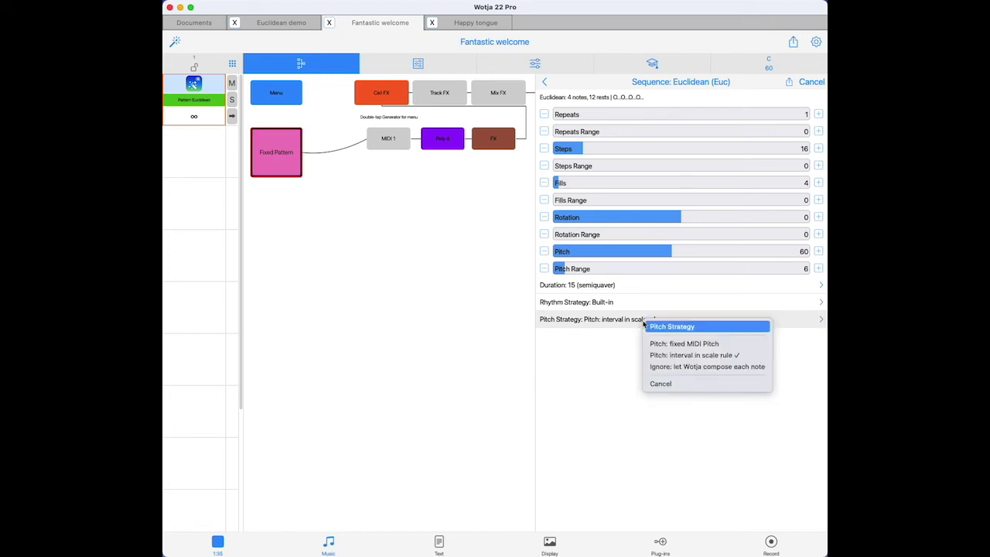
{"action": "left_click", "coordinate": [691, 368]}
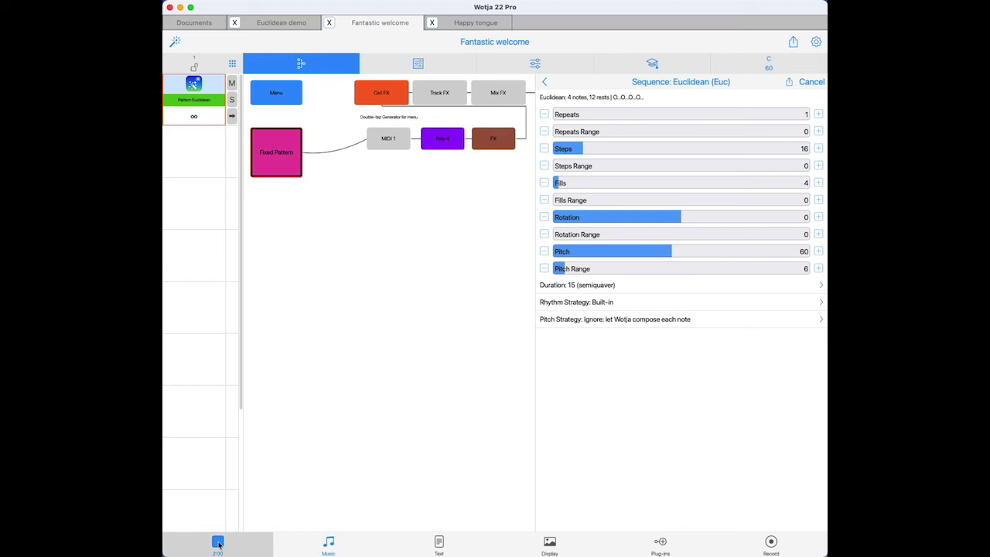
{"action": "left_click", "coordinate": [218, 544]}
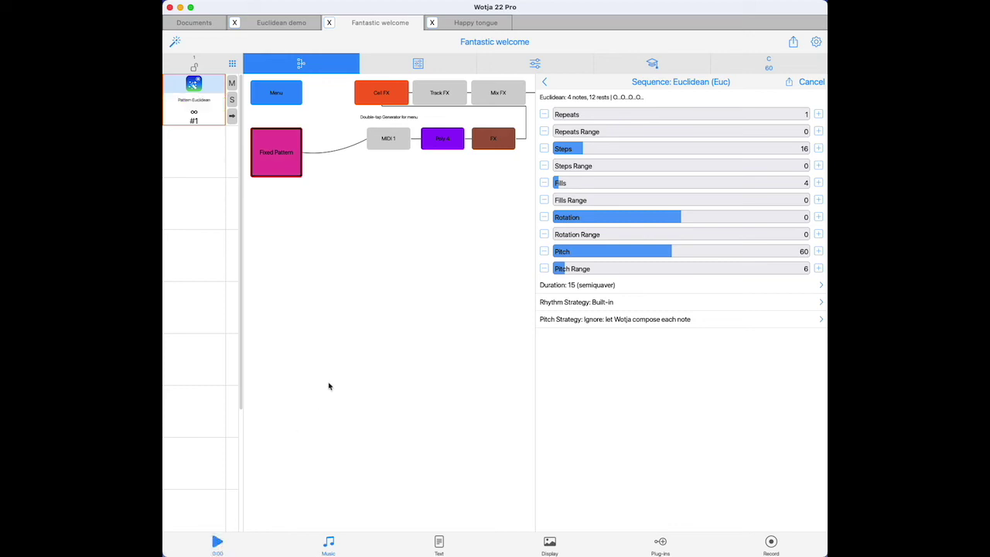
- In Euclidean demo, select the Sequence - Euclidean (Euc) generator and show its Sequence group
{"action": "left_click", "coordinate": [289, 24]}
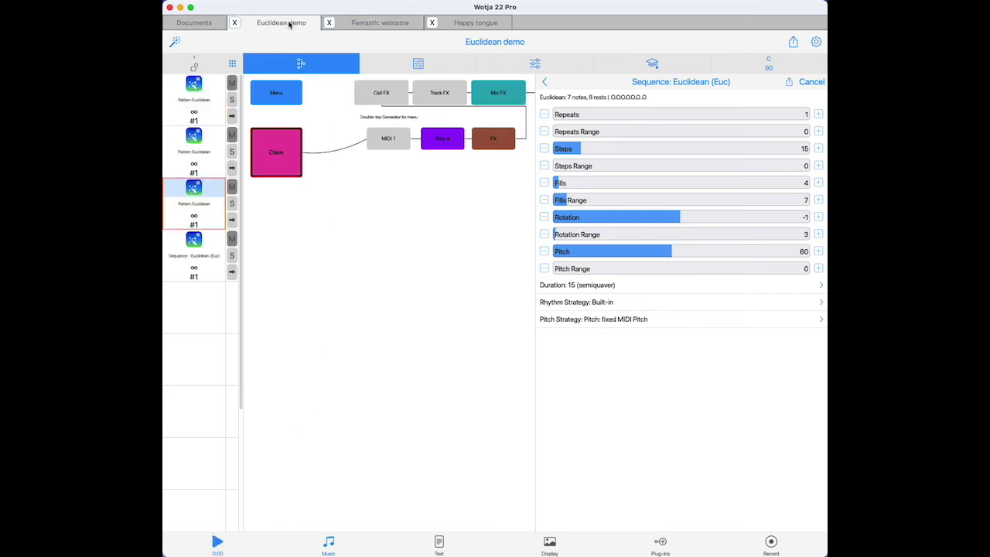
{"action": "left_click", "coordinate": [201, 273]}
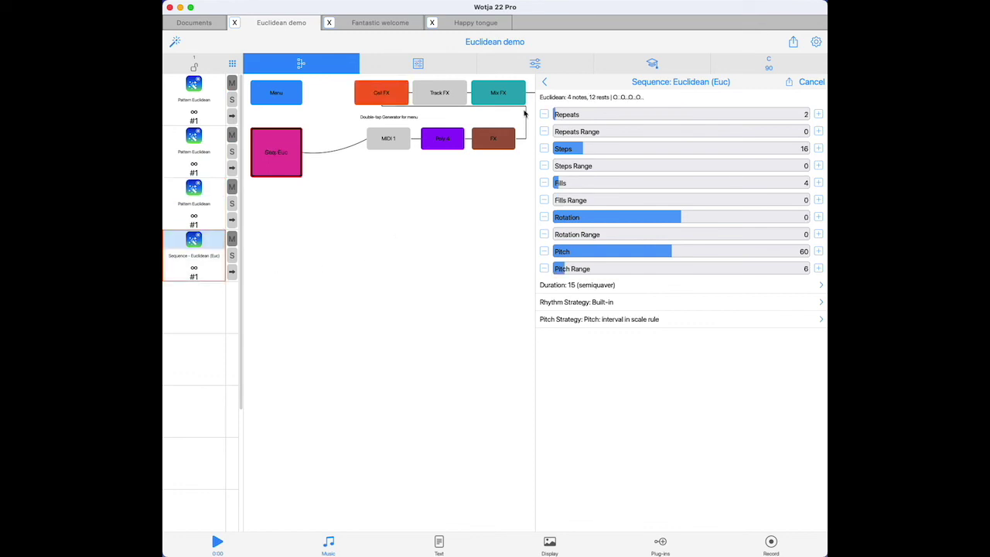
{"action": "left_click", "coordinate": [543, 82]}
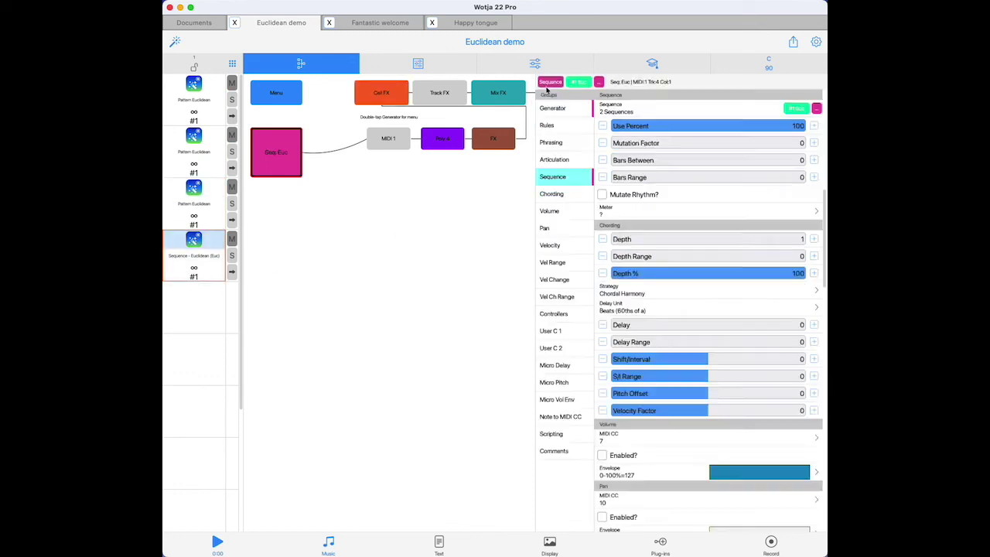
{"action": "left_click", "coordinate": [819, 113]}
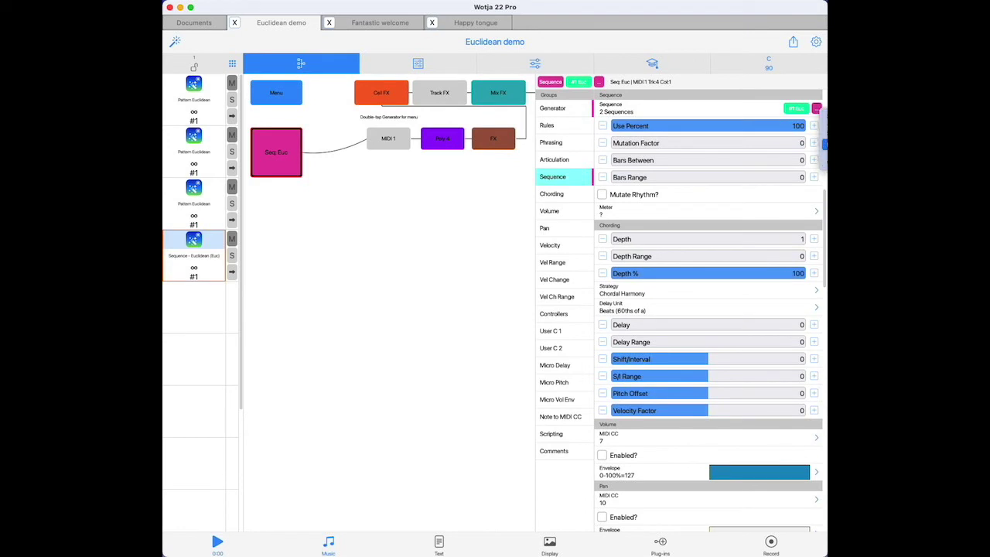
{"action": "left_click", "coordinate": [824, 144]}
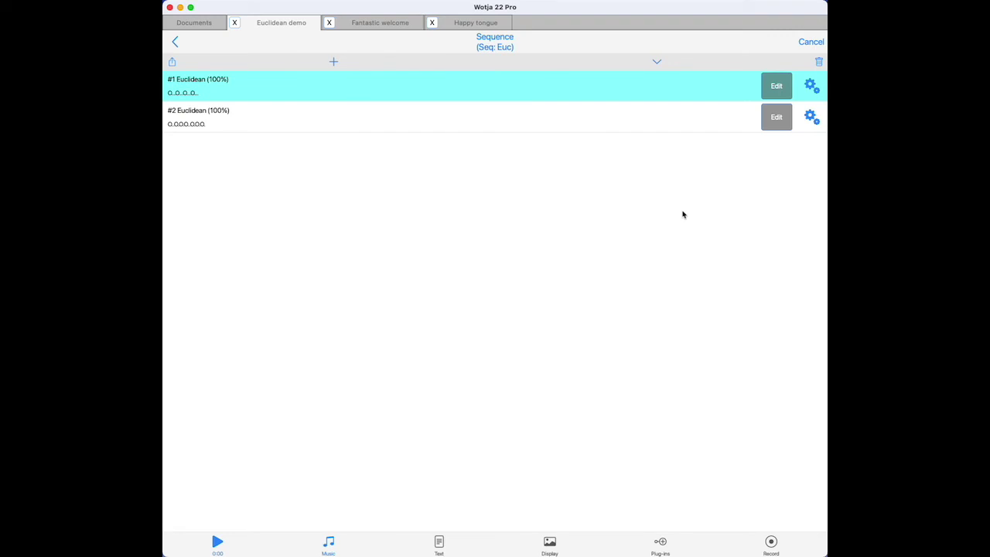
{"action": "left_click", "coordinate": [776, 87]}
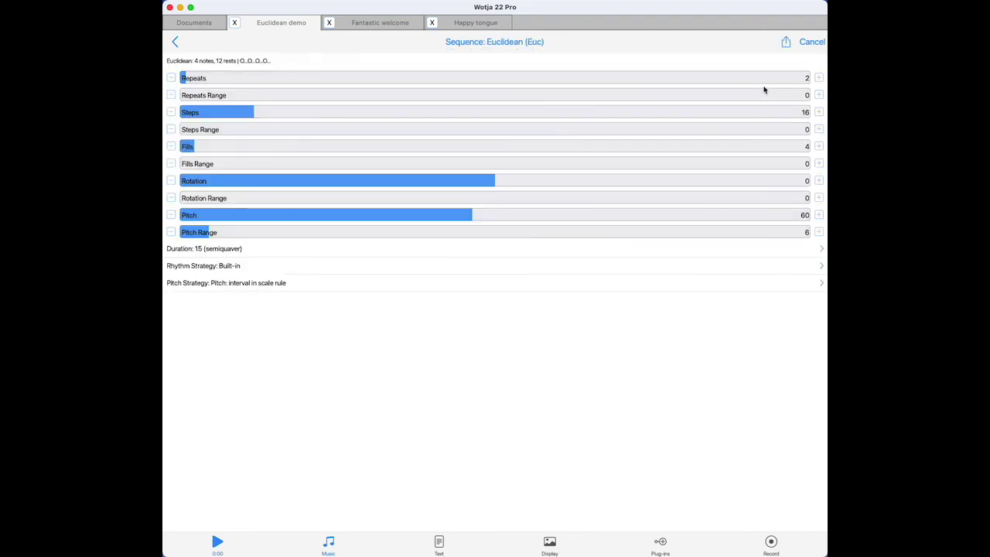
{"action": "left_click", "coordinate": [177, 43]}
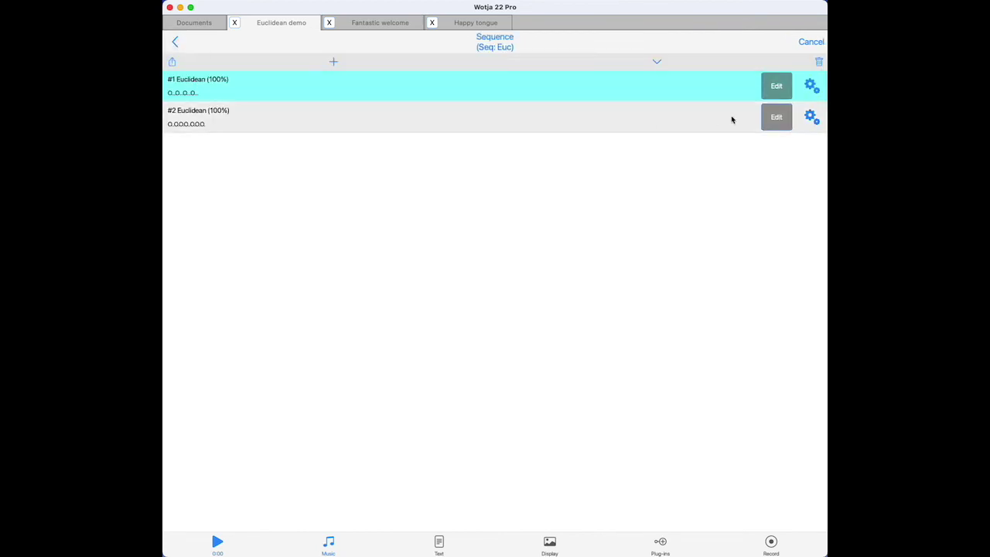
{"action": "left_click", "coordinate": [778, 124]}
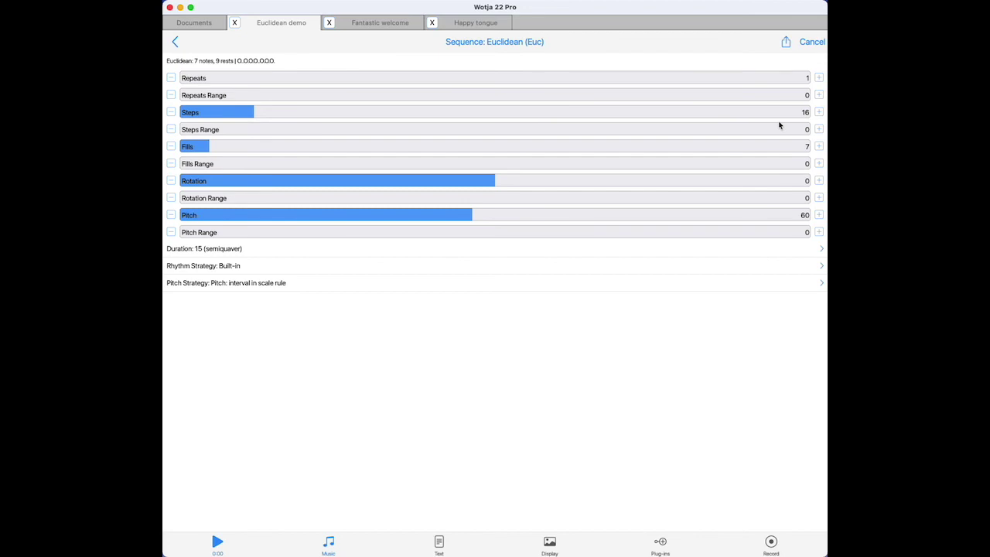
{"action": "left_click", "coordinate": [176, 43]}
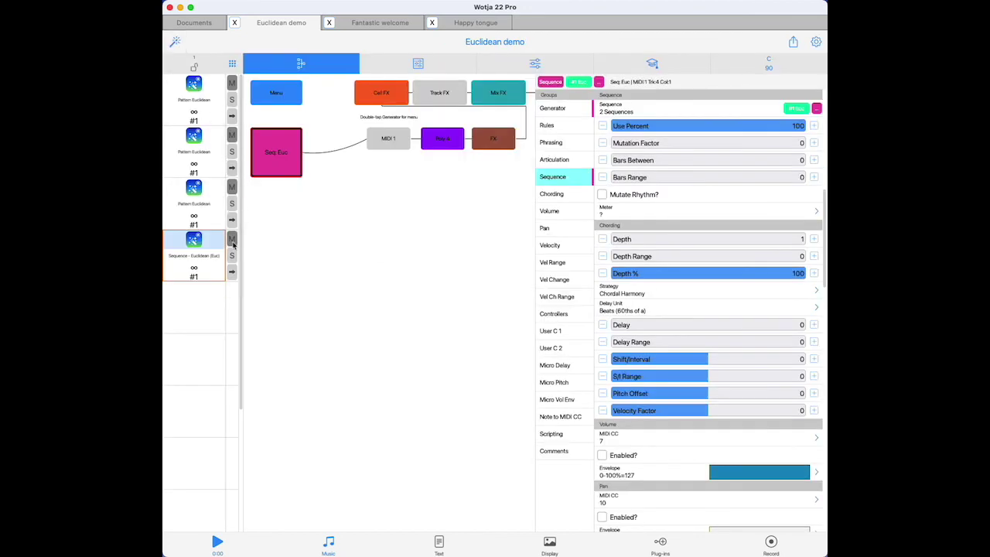
- Start playback so the Sequence - Euclidean track sounds alongside the Pattern Euclidean tracks
{"action": "left_click", "coordinate": [219, 544]}
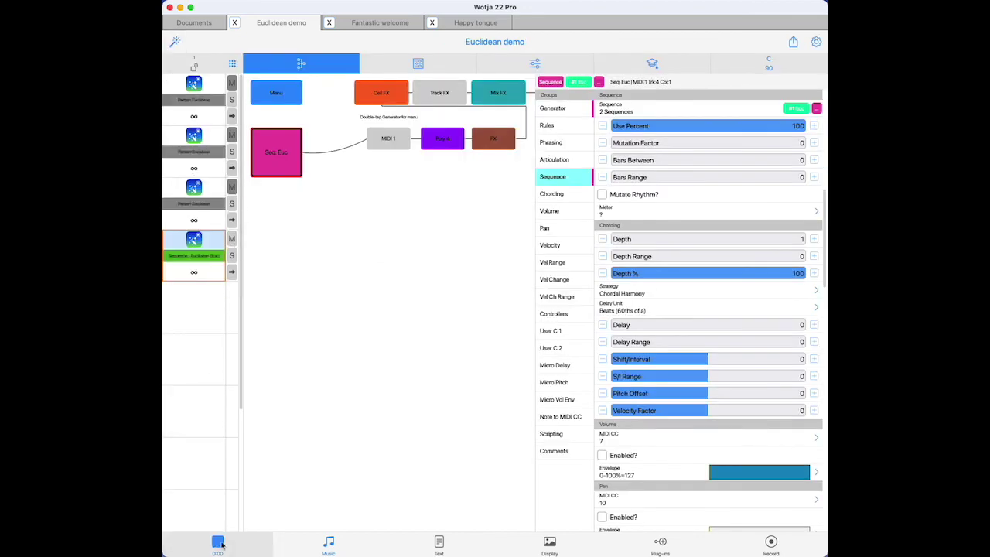